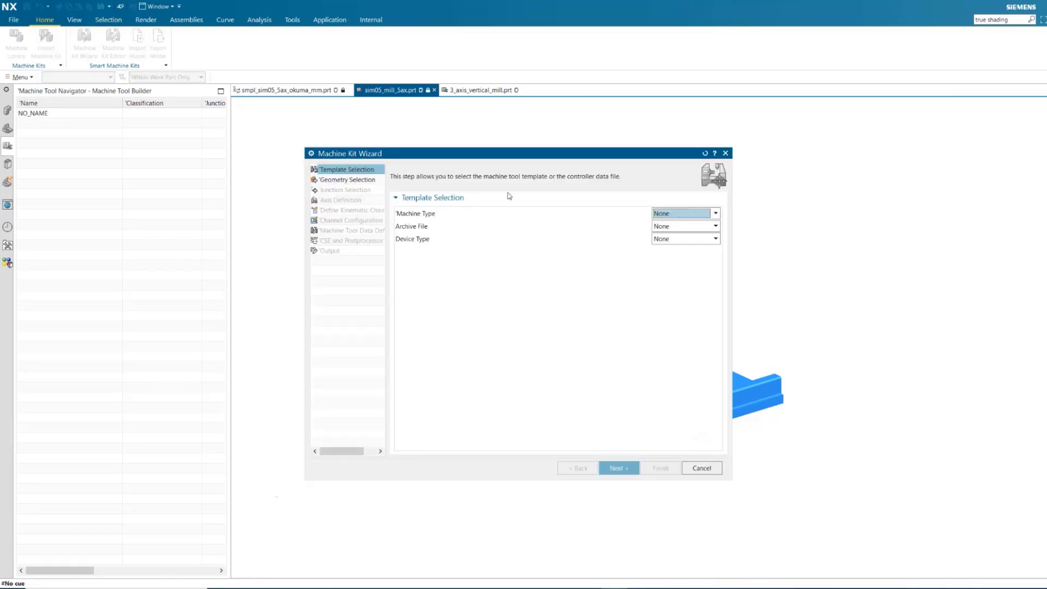
Pick the 5 Axis Dual Head Mill template from the machine type list.
click(703, 214)
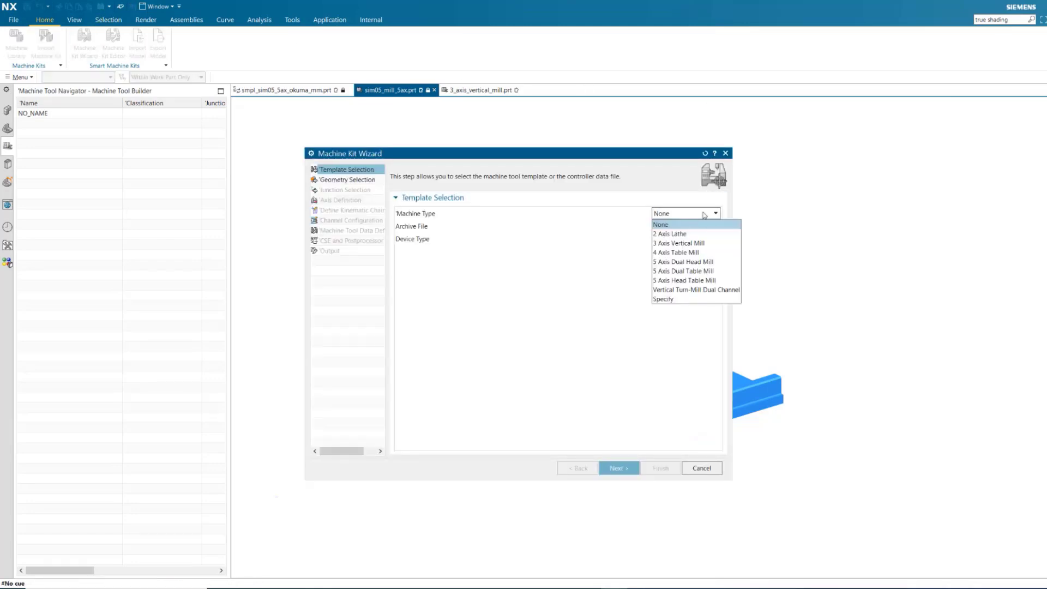
click(725, 261)
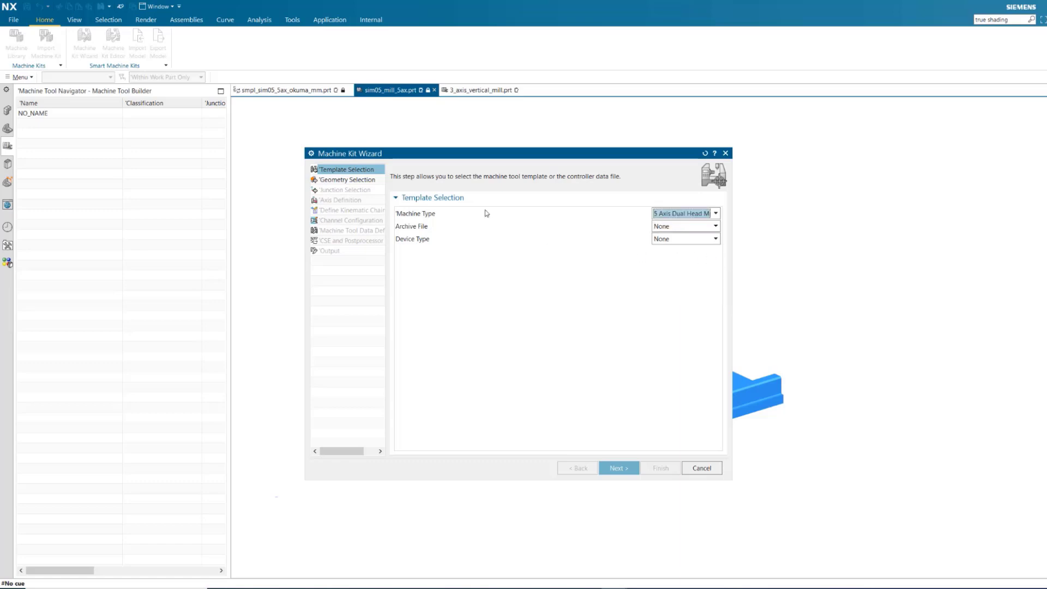
Assign the blue base solid body to the MACHINE_BASE component.
click(348, 179)
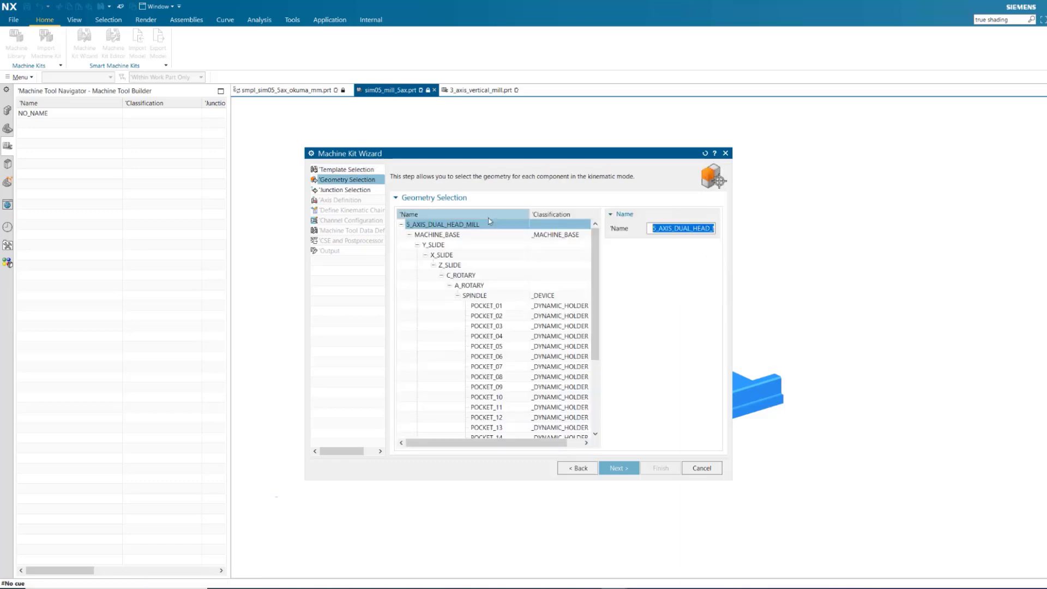
drag(571, 154, 340, 129)
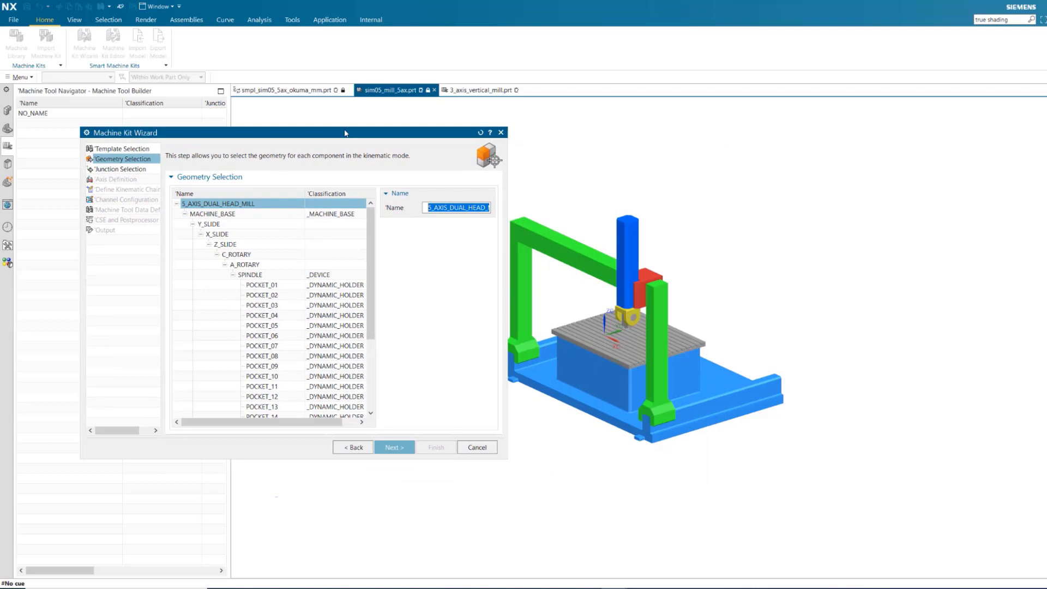
click(344, 210)
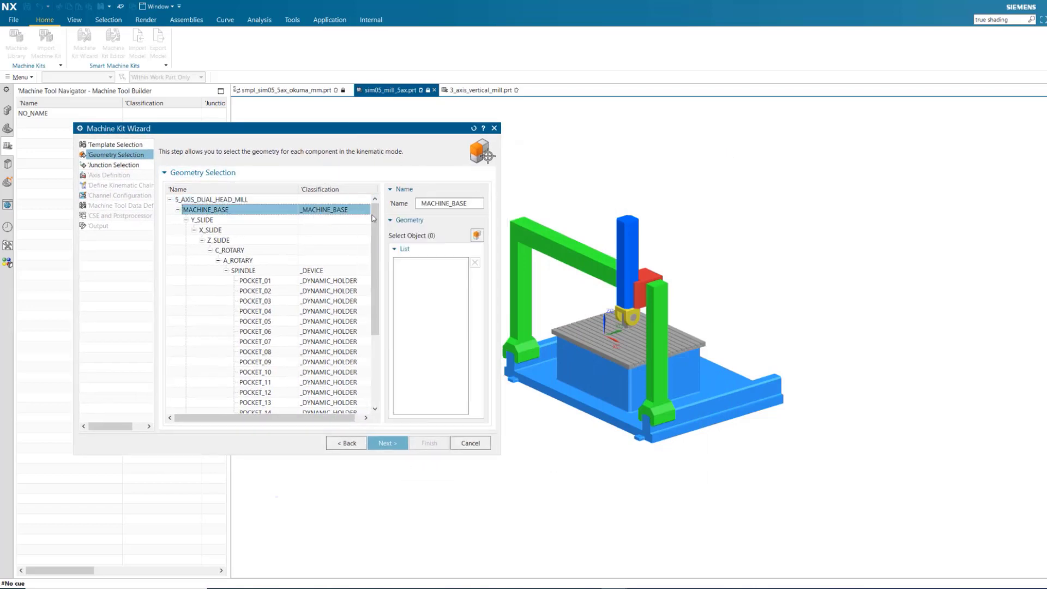
click(477, 236)
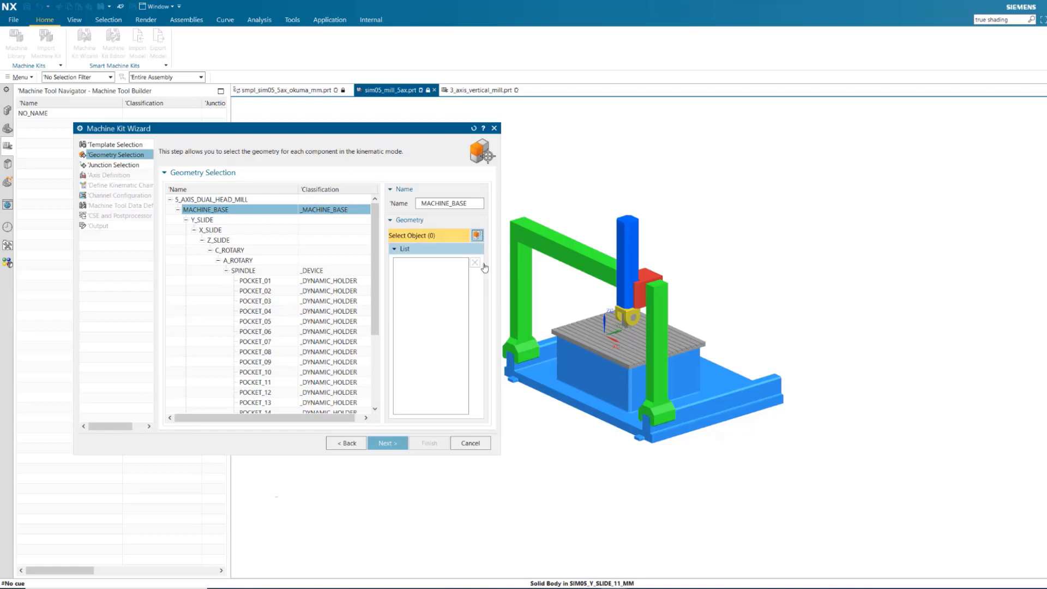
click(594, 381)
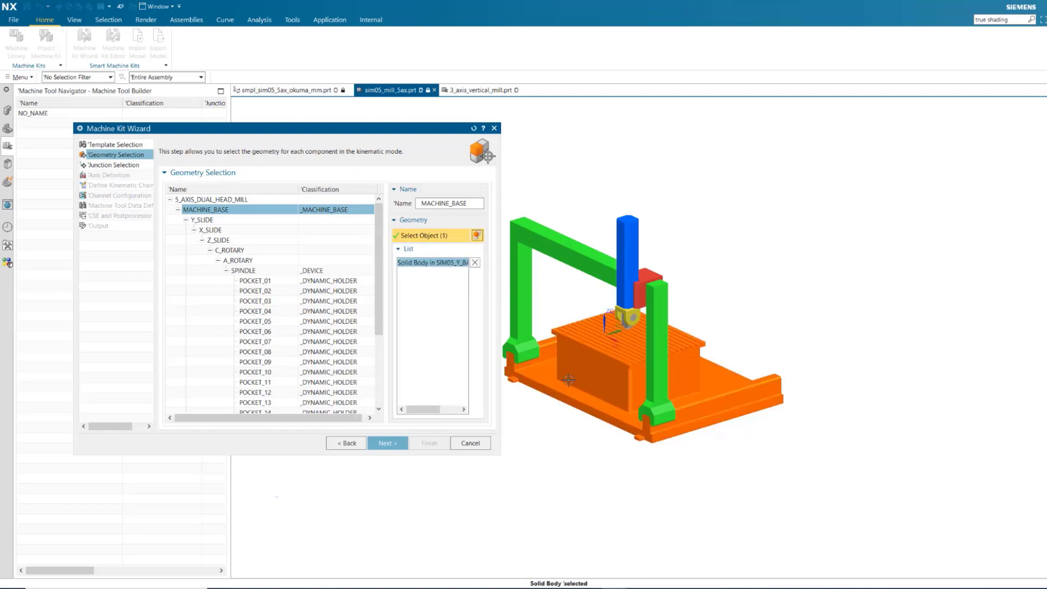
Review the Z_SLIDE, SPINDLE and POCKET_01 junctions before axis definition.
middle_click(347, 248)
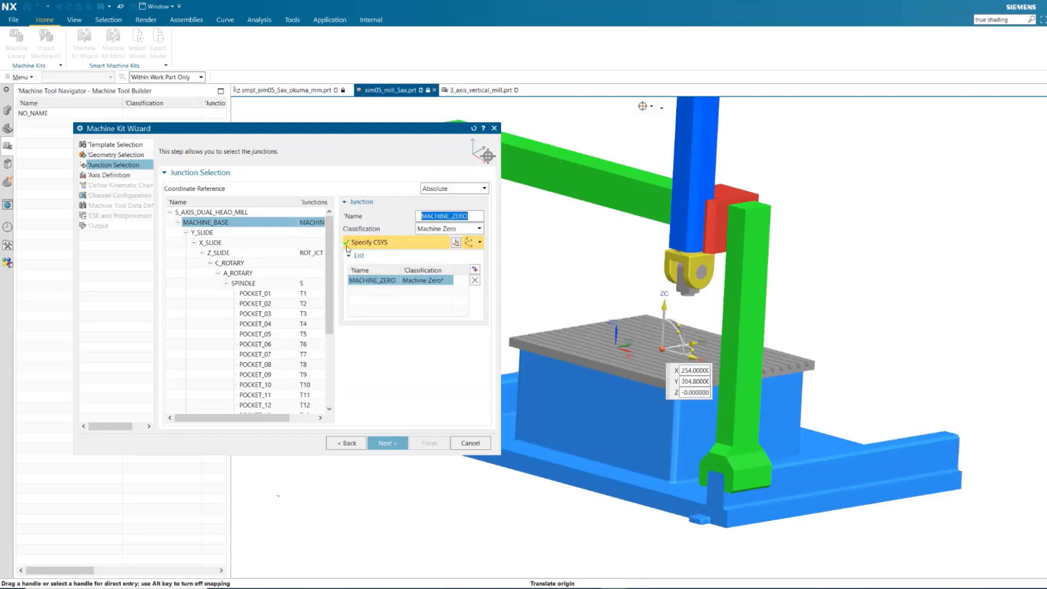
click(311, 253)
click(311, 284)
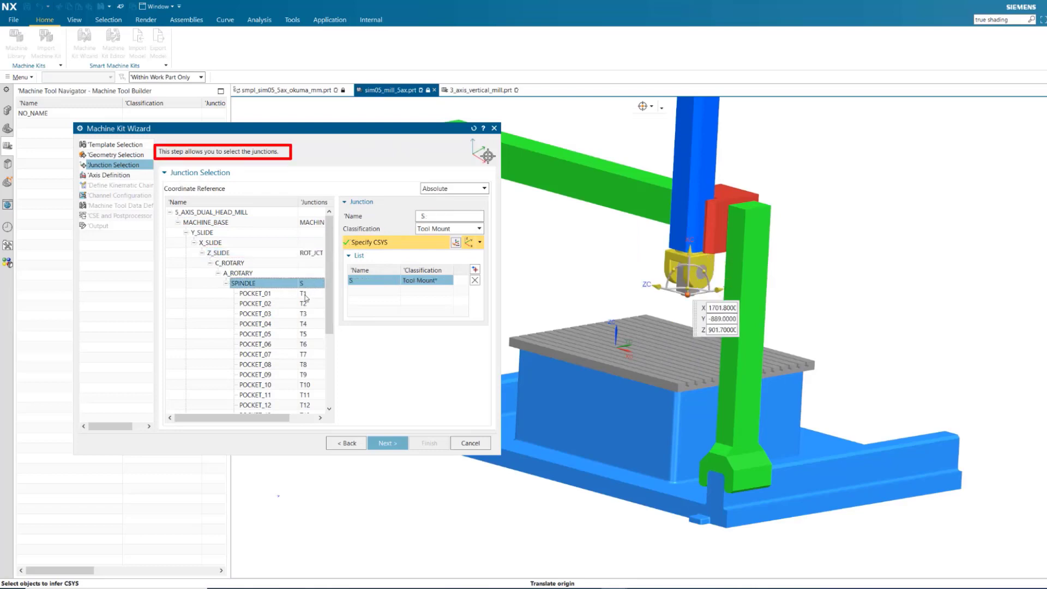
click(306, 297)
click(120, 176)
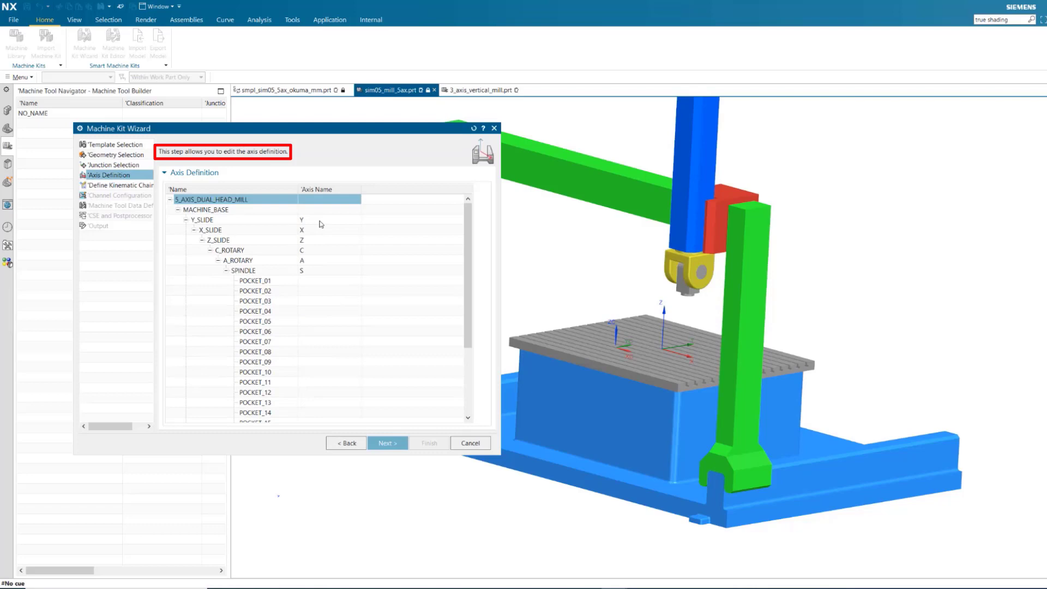
Check the Y_SLIDE axis, then step through channel configuration to machine tool data.
click(320, 224)
scroll(439, 274, down, 3)
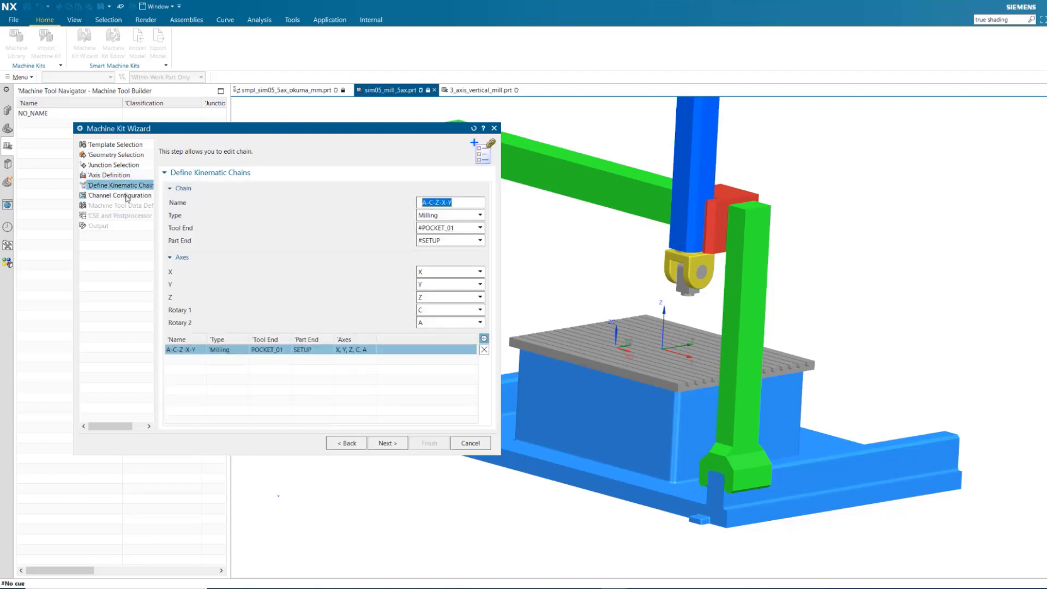
click(124, 195)
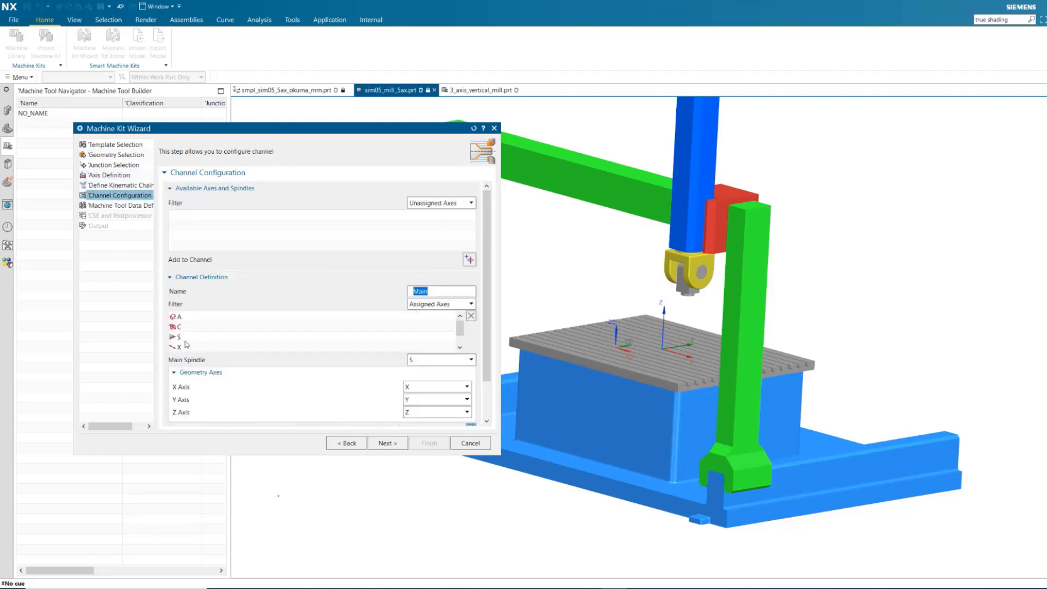
click(131, 206)
Verify the Swiveling Chain CSE value reads A-C-Z-X-Y under Chain Definition.
click(171, 199)
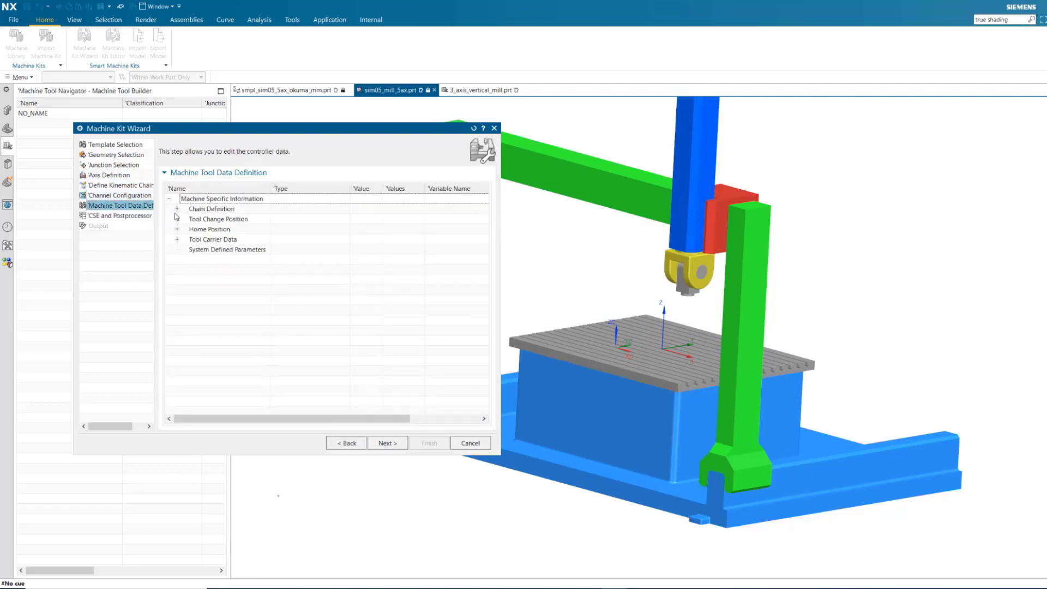
click(177, 210)
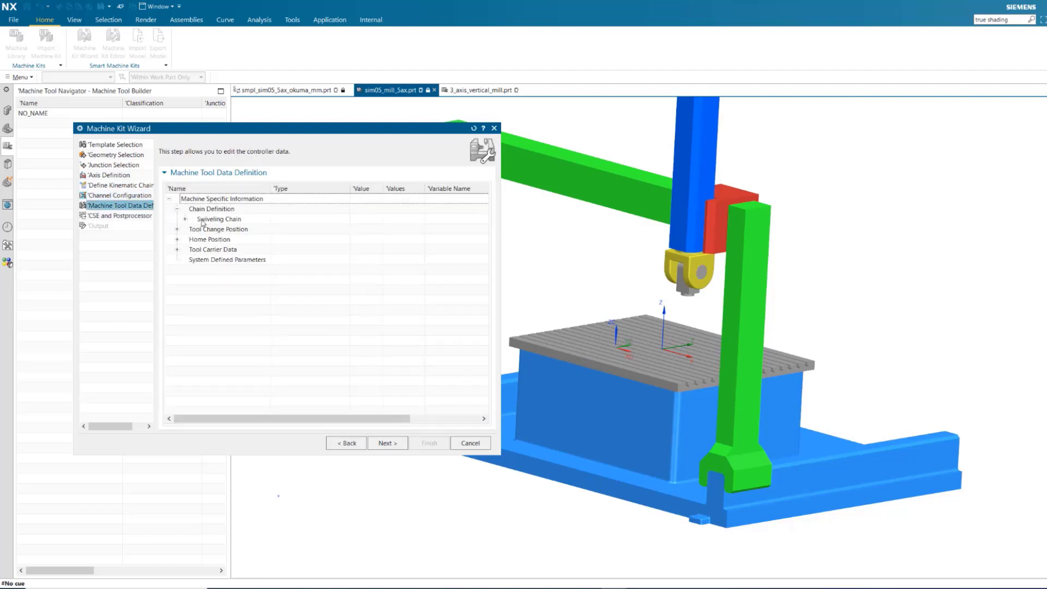
click(186, 220)
click(246, 240)
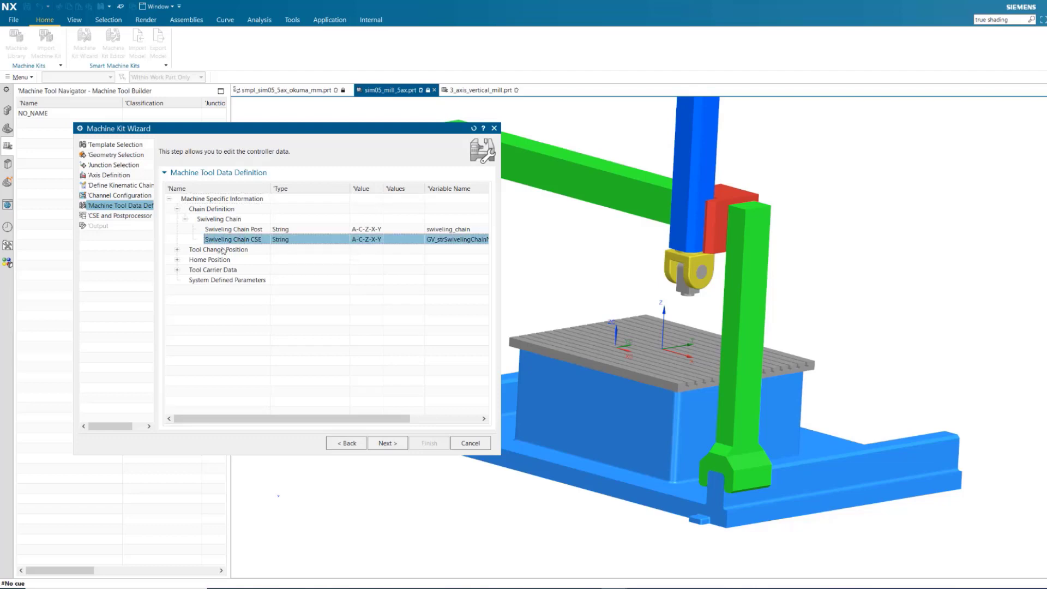
click(95, 217)
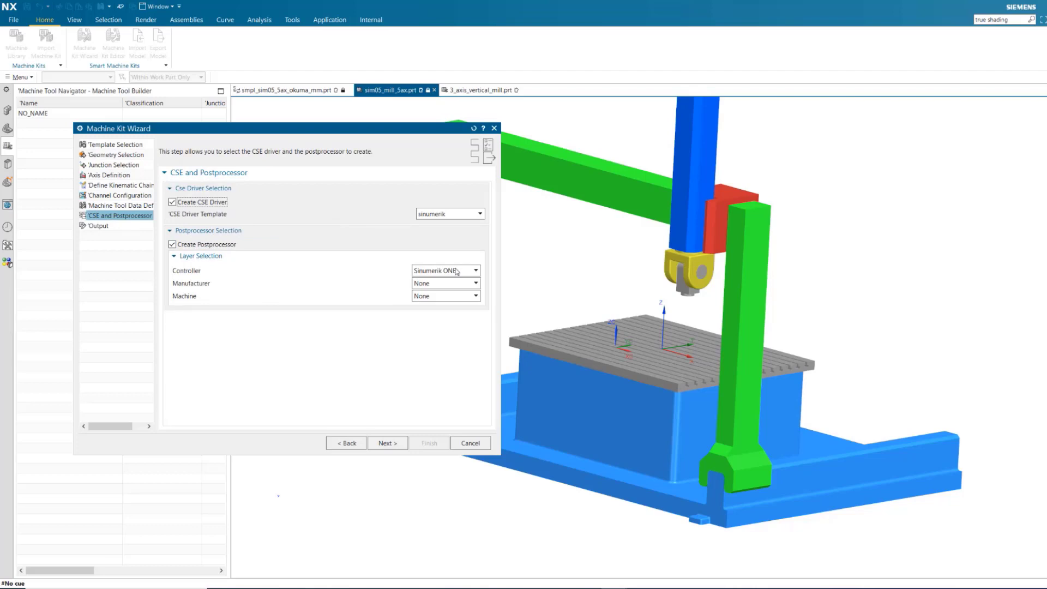
Choose controller Sinumerik 840D, manufacturer Sinumerik OOTB and the Sinumerik sample machine.
click(456, 272)
click(456, 271)
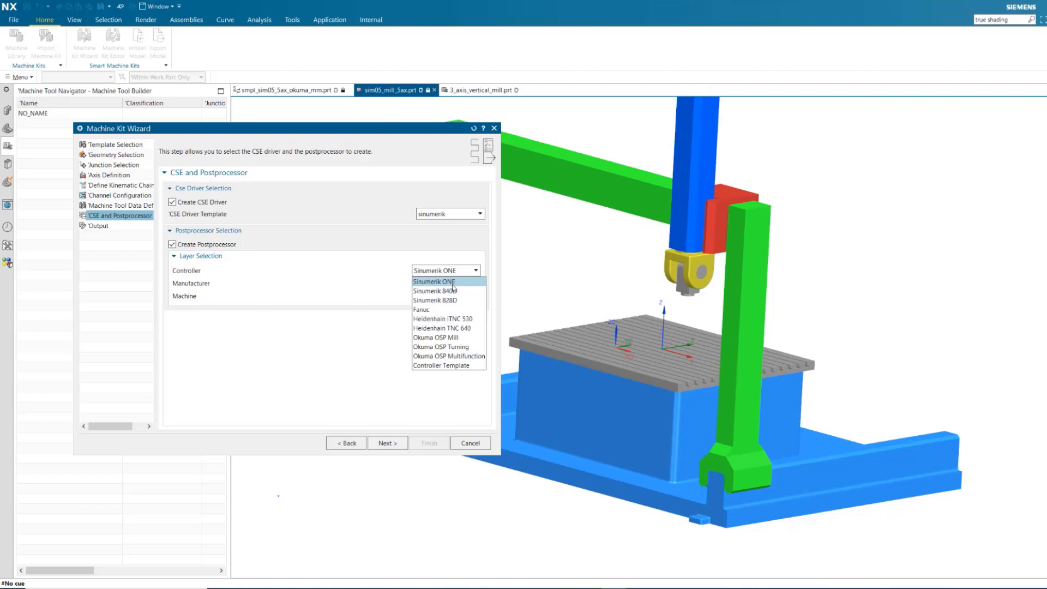
click(451, 290)
click(451, 303)
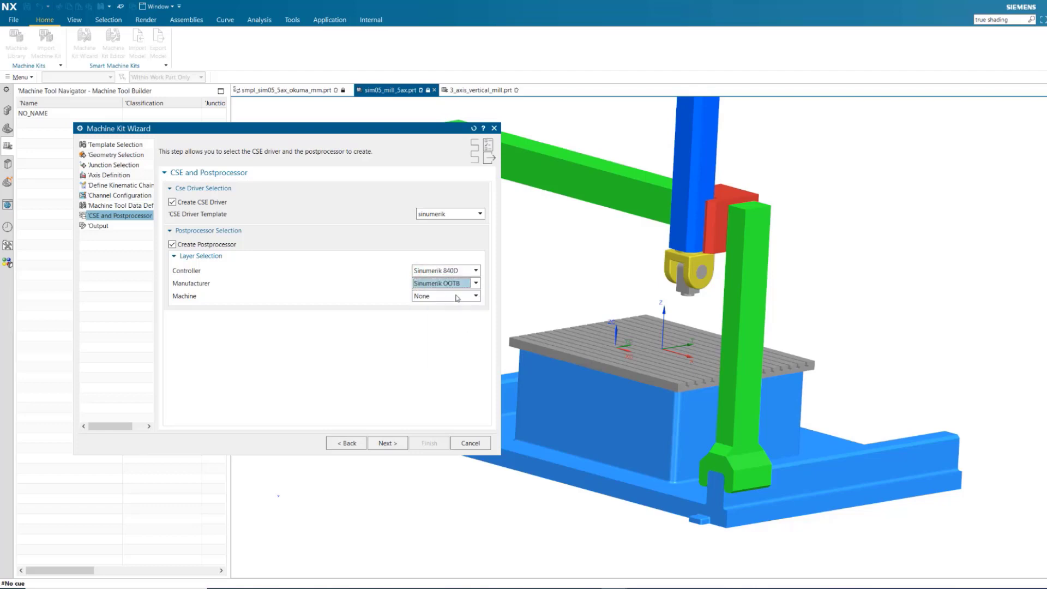
click(461, 320)
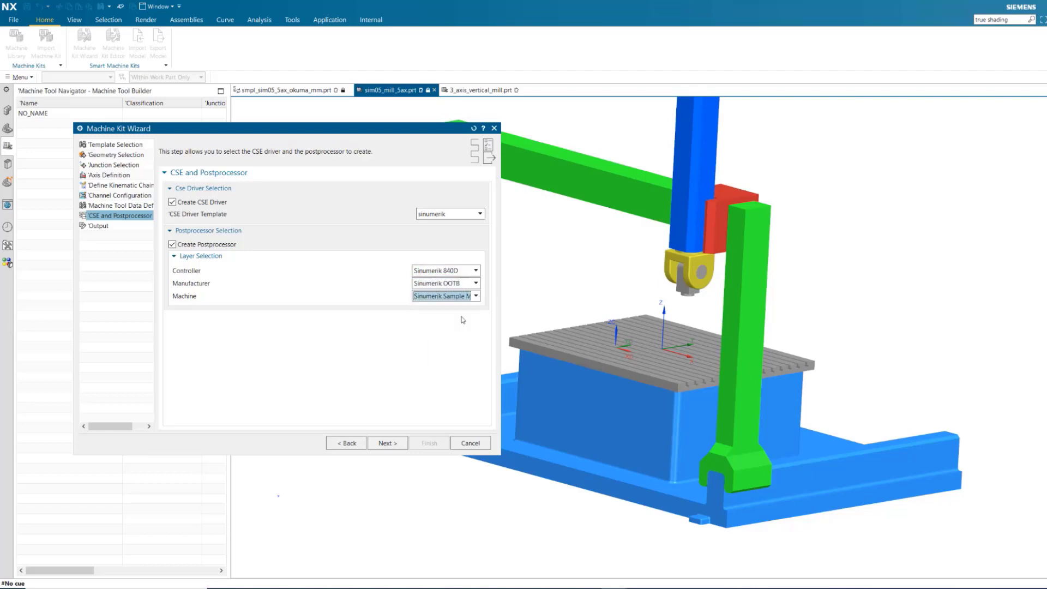
click(110, 229)
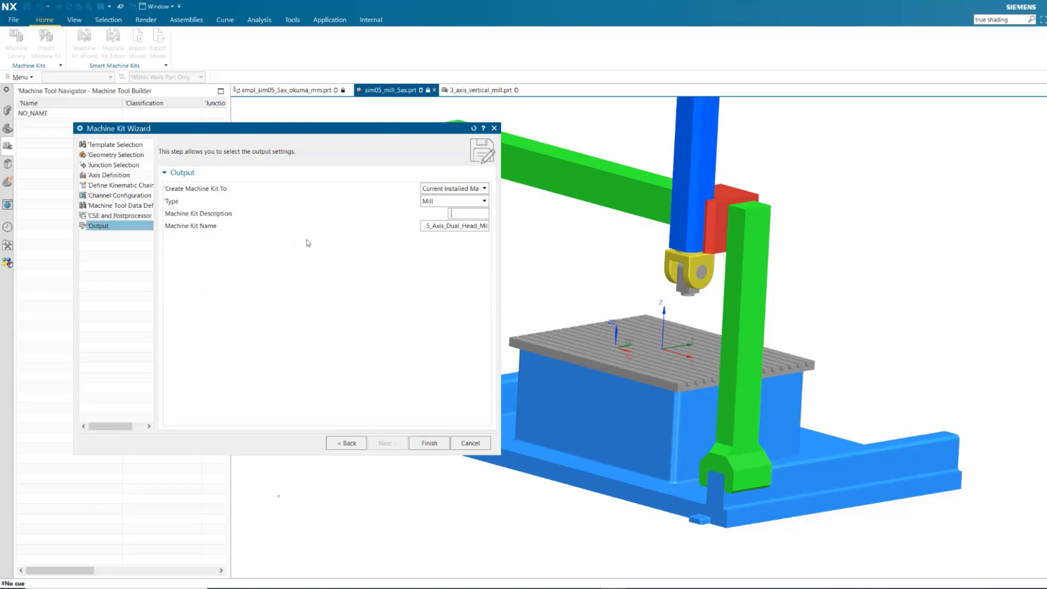